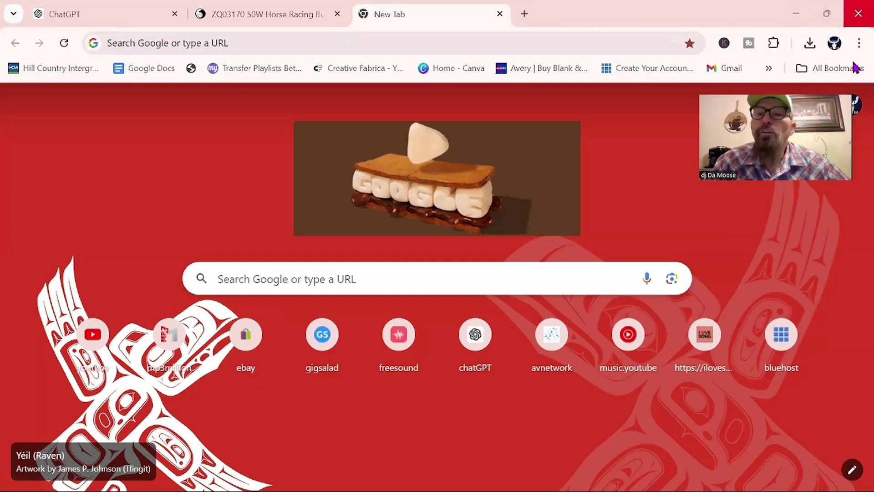
Close Chrome and launch SoundSwitch from its desktop icon.
left_click(858, 13)
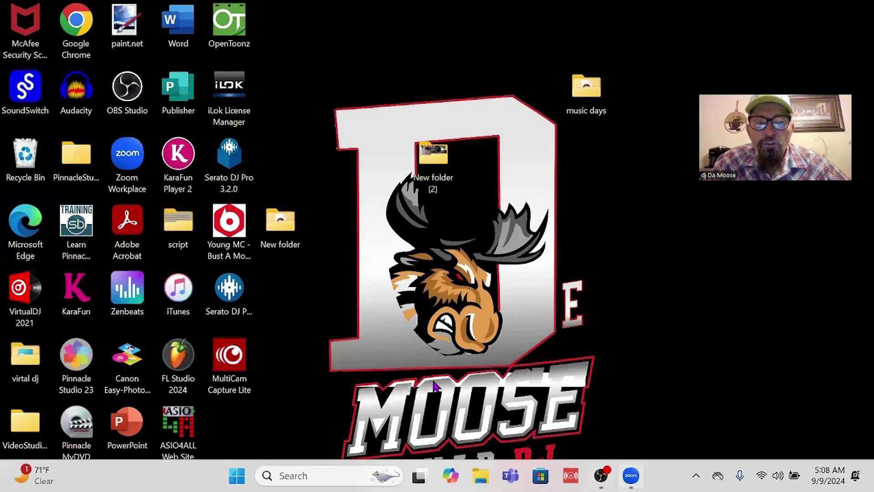
double_click(27, 87)
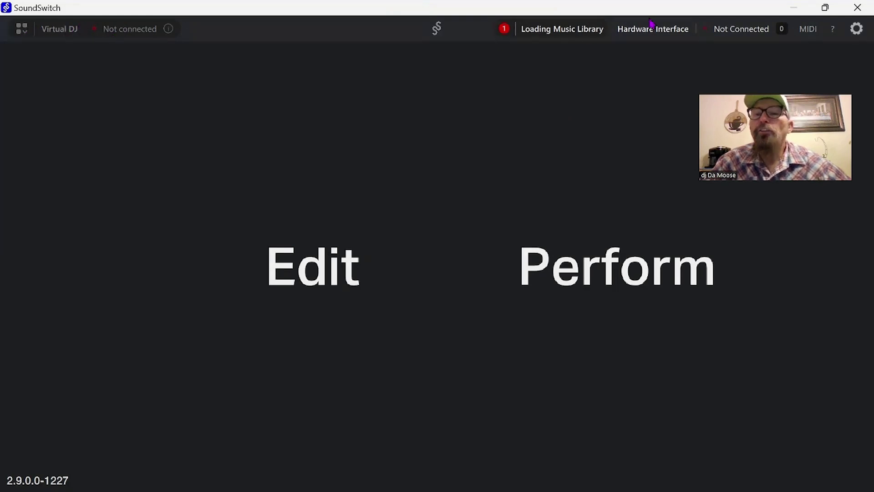
left_click(857, 29)
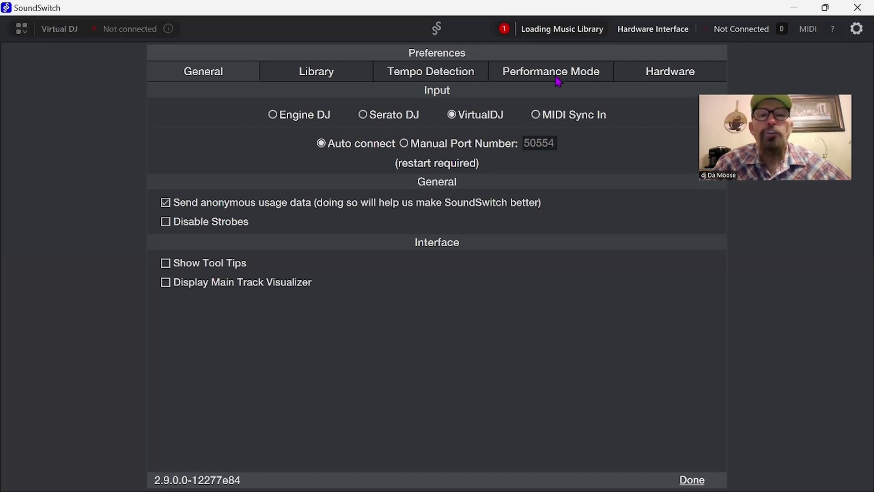
left_click(651, 72)
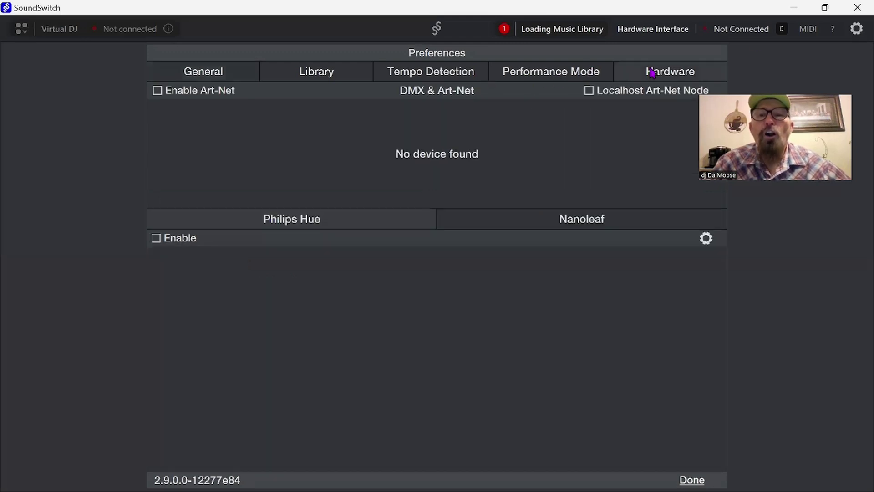
left_click(534, 73)
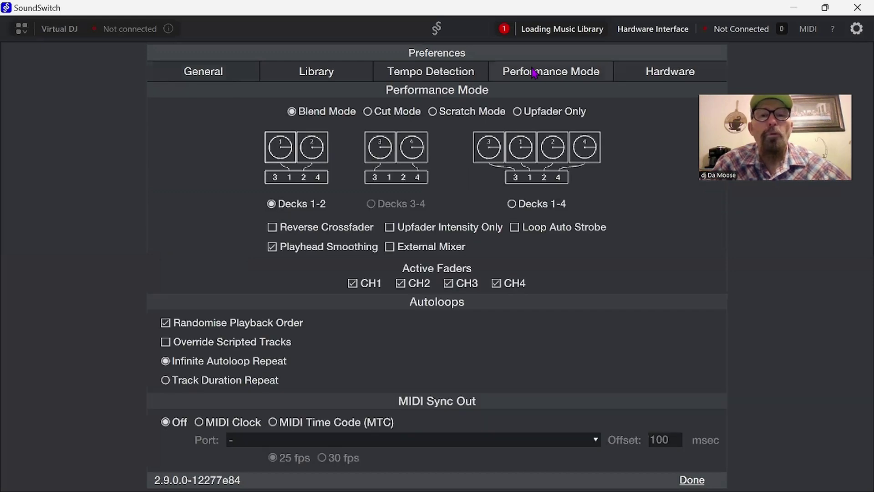
left_click(302, 73)
left_click(203, 76)
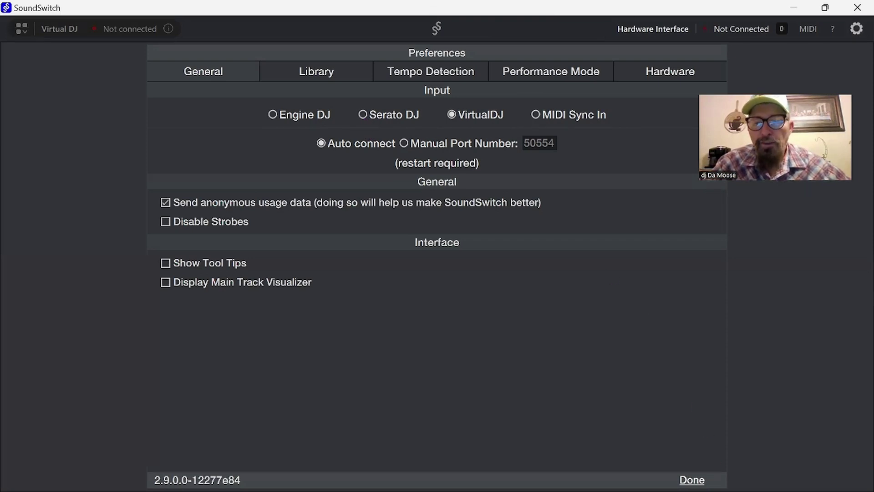
left_click(692, 480)
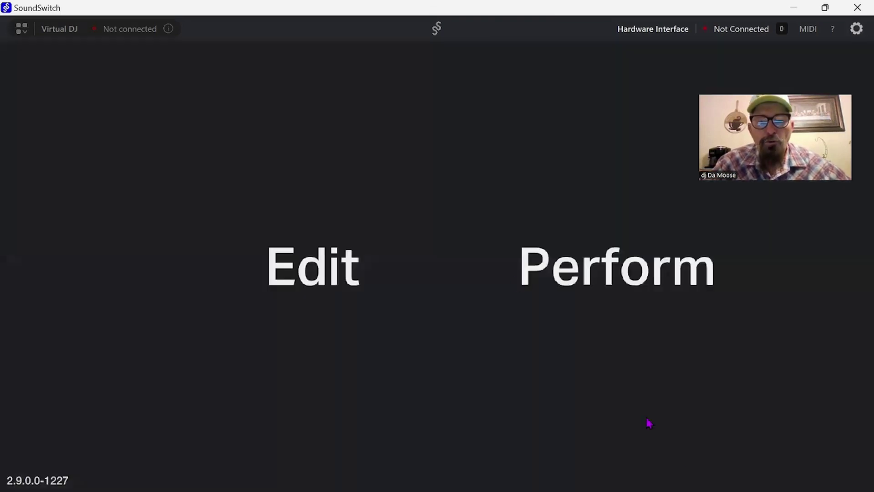
Enter the editor and collapse the LED18 4in1, Butterfly King and ZQ B242 Mini Spot tracks.
left_click(313, 274)
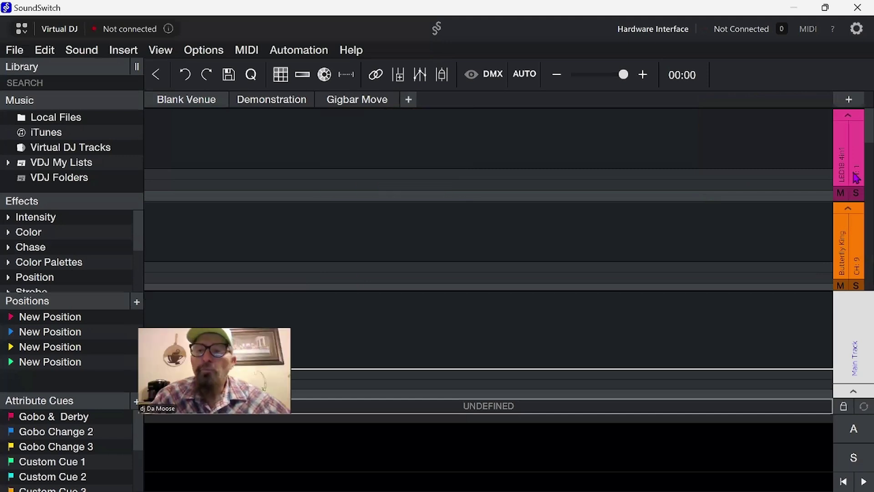
left_click(849, 115)
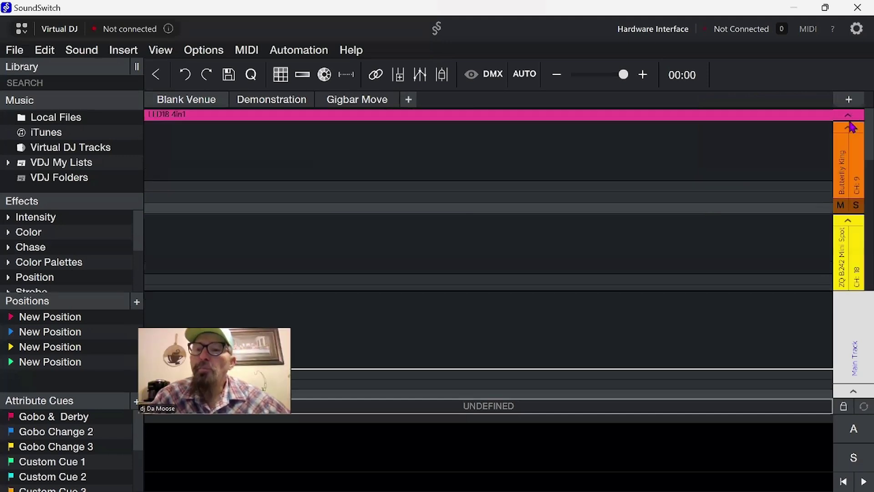
left_click(851, 131)
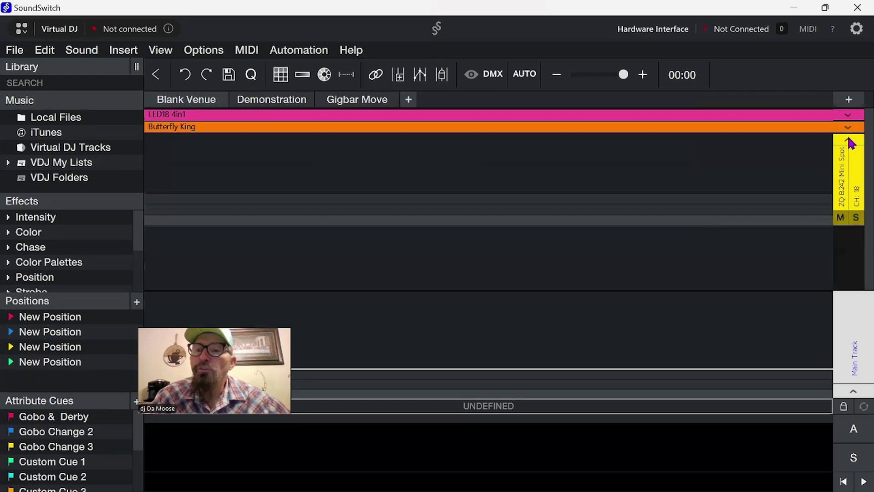
left_click(849, 140)
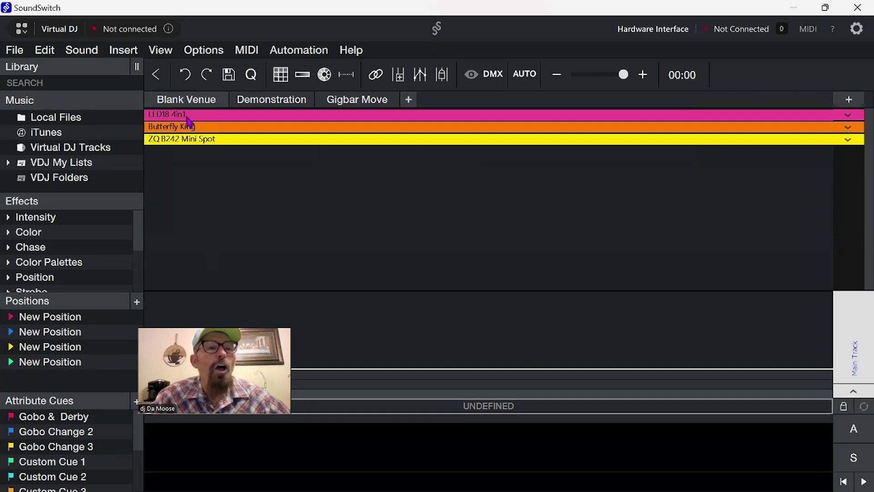
left_click(162, 51)
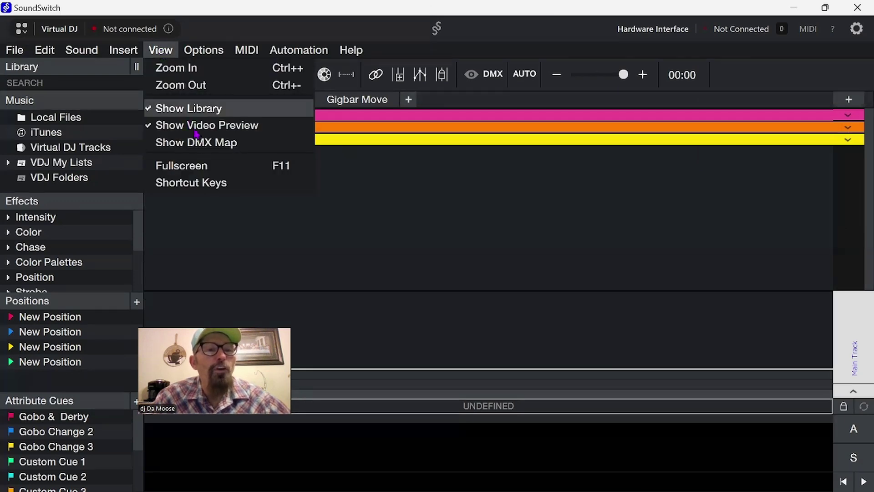
Show the DMX map with LED18 4in1 at 1, Butterfly King at 9, ZQ B242 Mini Spot at 18.
left_click(203, 144)
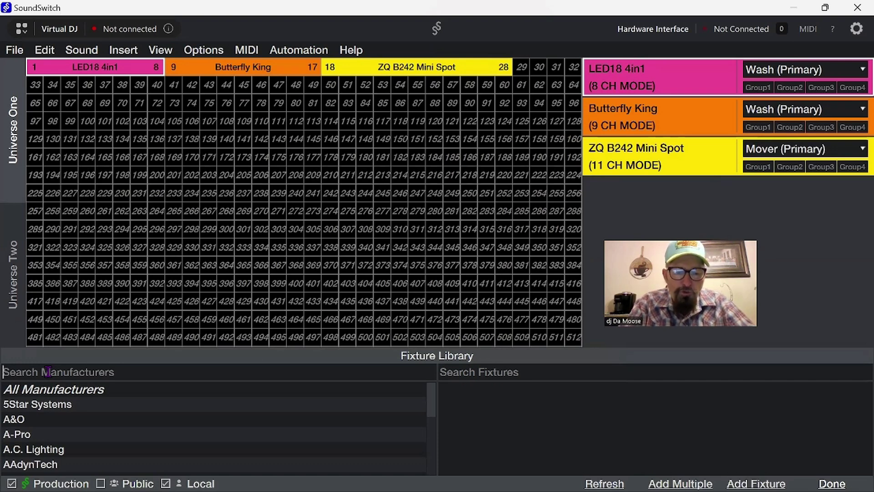
Search the Fixture Library manufacturers for 'u king' and browse its fixtures.
type("u")
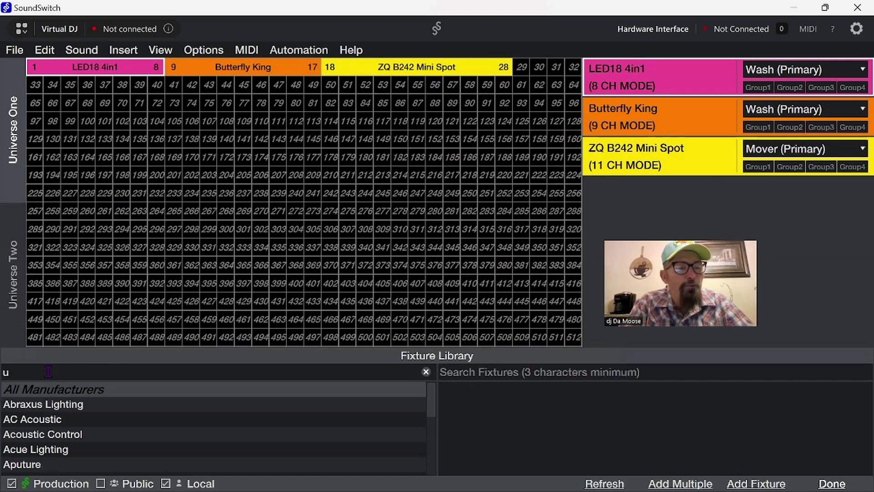
type(" king")
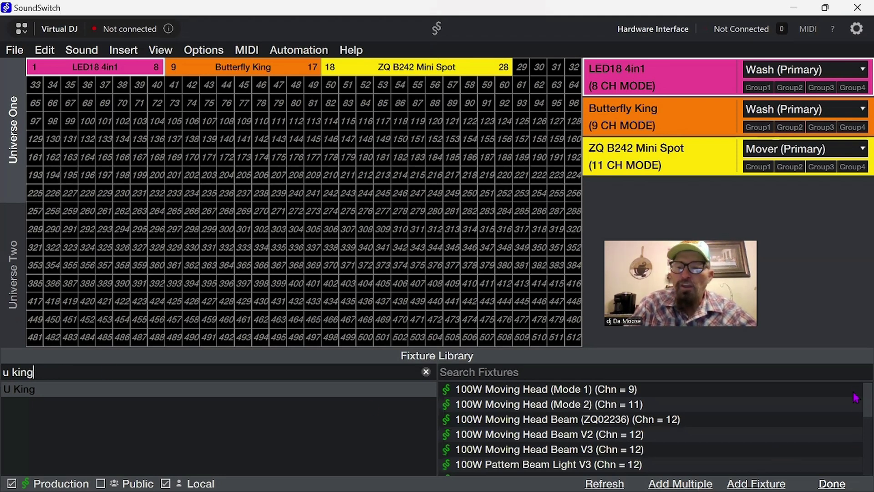
scroll(855, 417, "down", 3)
left_click_drag(856, 418, 856, 364)
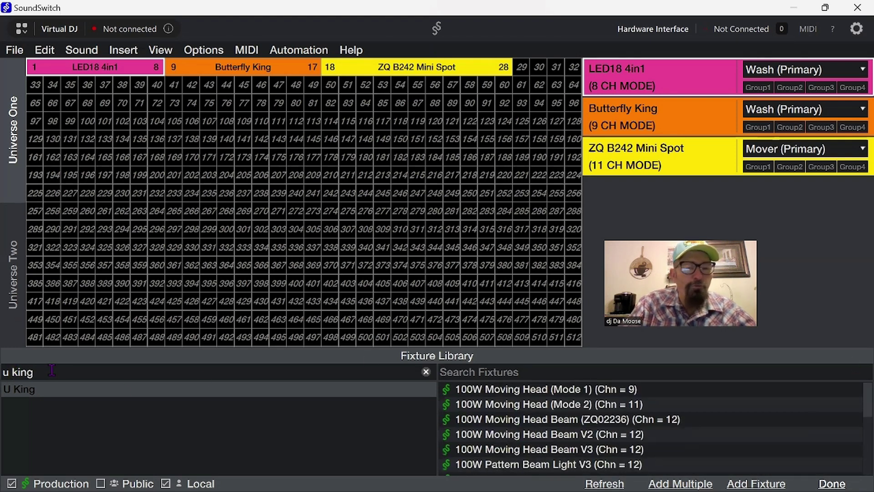
key("BackSpace")
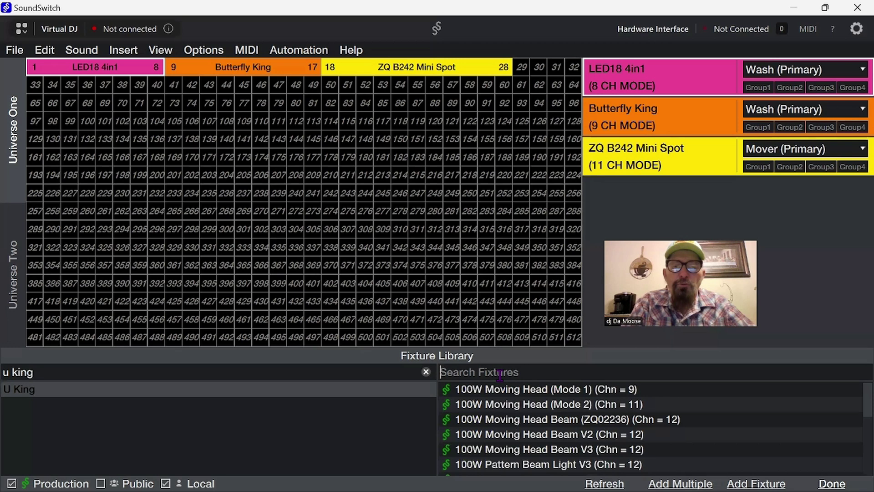
Search '36' and add the ZQ-B246 36W Par Can at channel 29, then return to the timeline.
type("36")
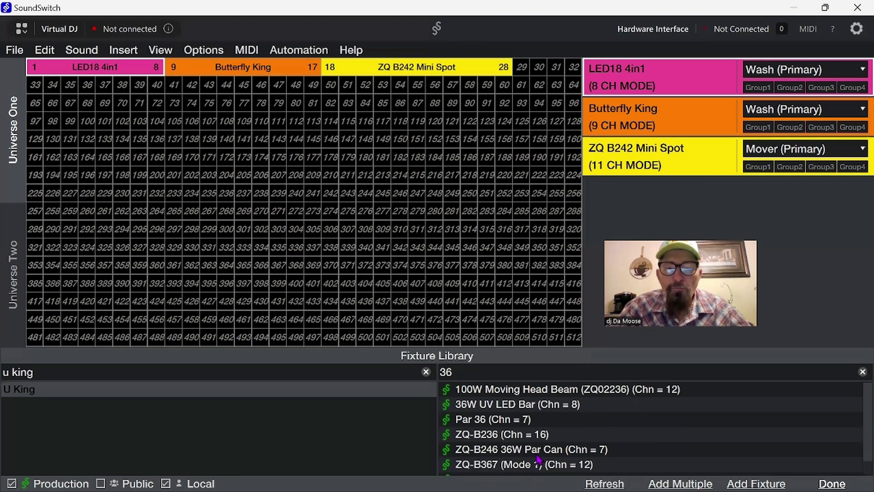
left_click(537, 454)
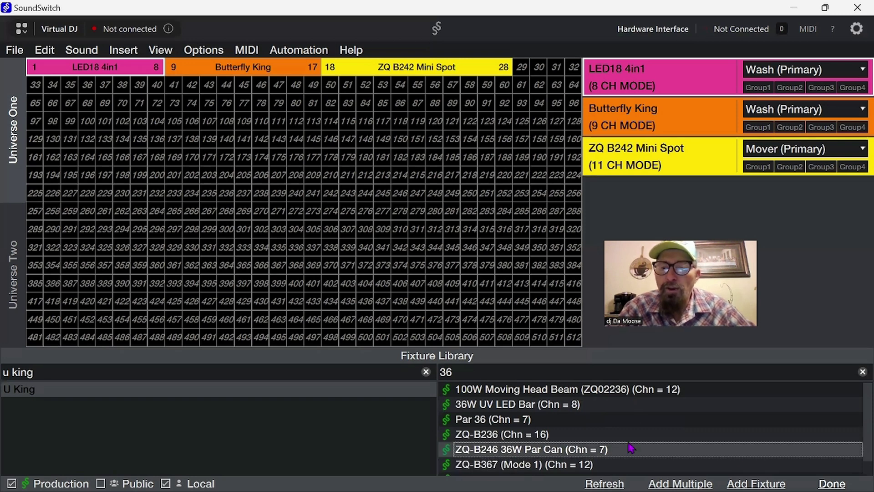
left_click(755, 484)
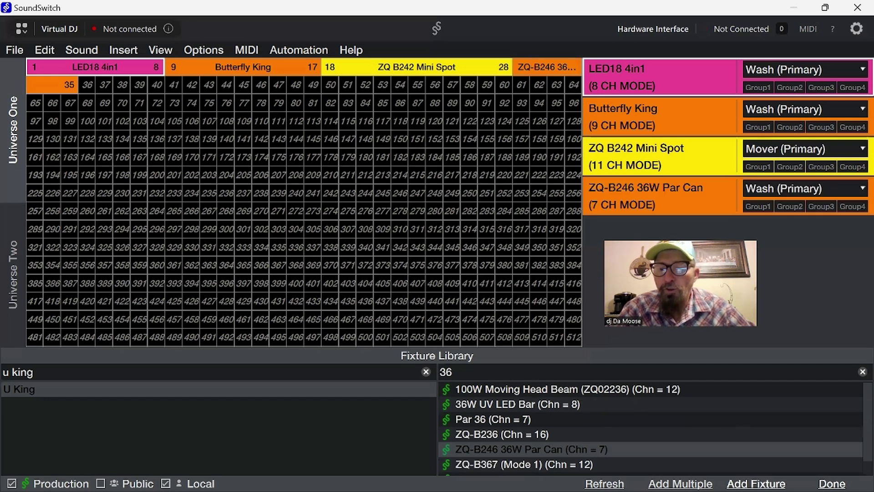
key("Escape")
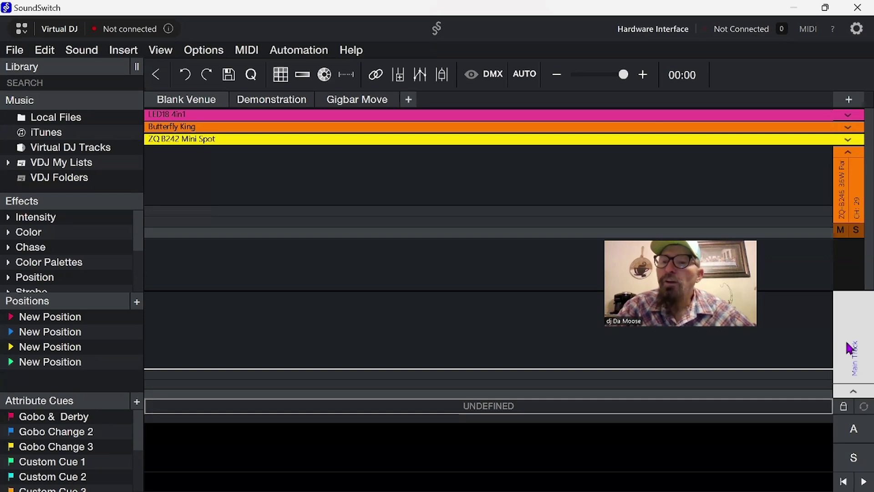
Collapse the new ZQ-B246 36W Par Can track into a thin bar.
left_click(848, 154)
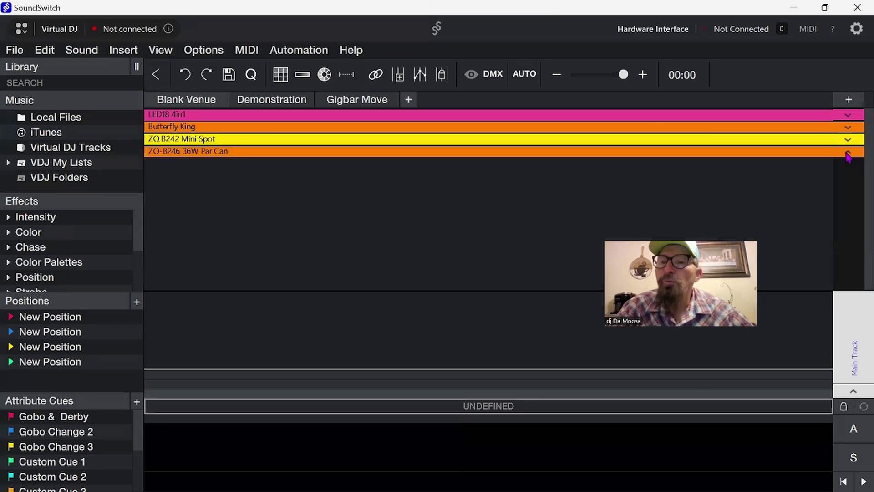
left_click(848, 153)
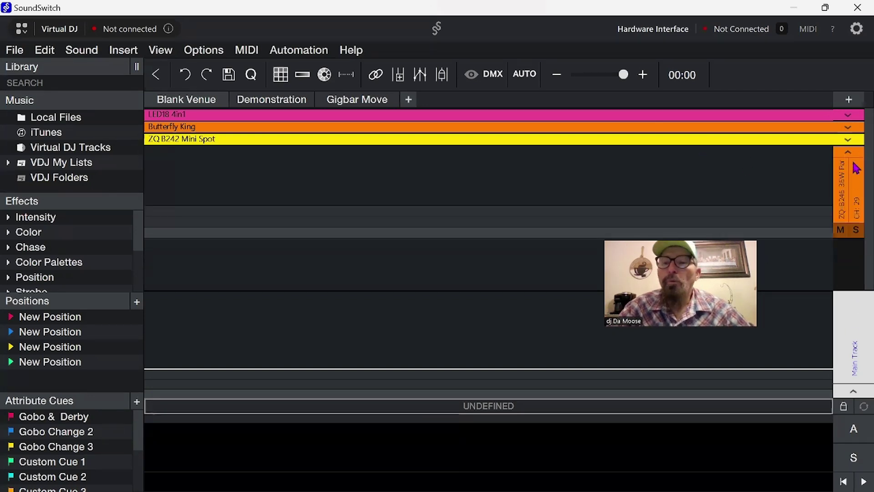
left_click(849, 155)
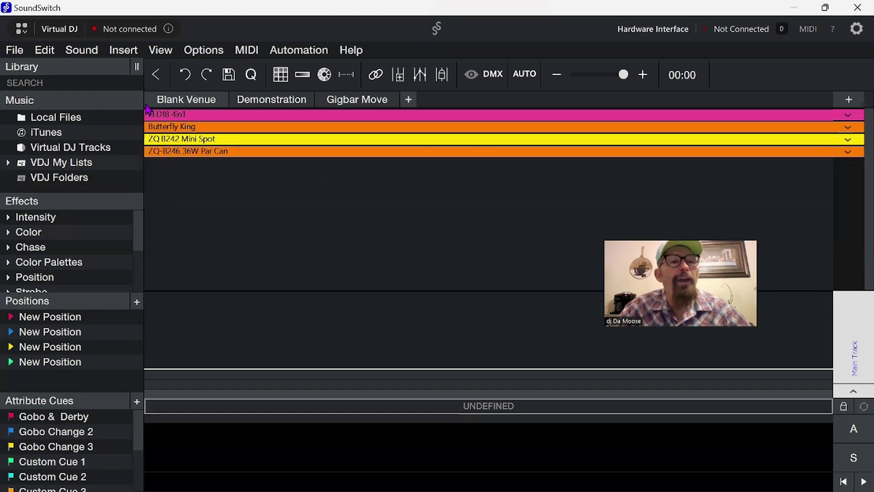
left_click(163, 51)
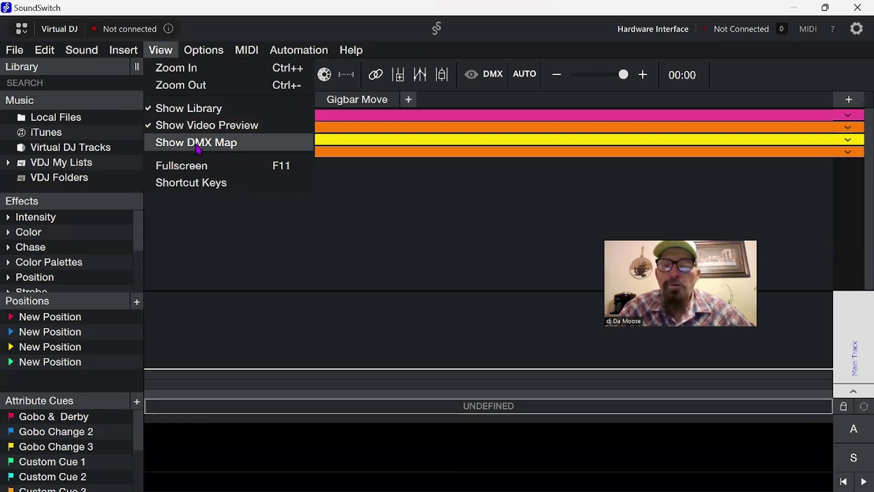
Reopen the DMX map; repatch Butterfly King to 20–28, Mini Spot to 210–220, Par Can to 371–377.
left_click(197, 143)
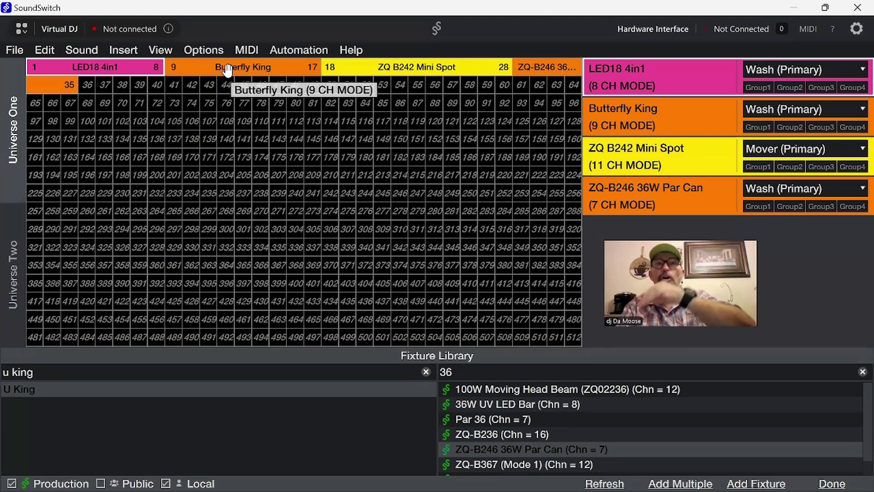
left_click_drag(227, 70, 228, 104)
left_click_drag(369, 66, 357, 178)
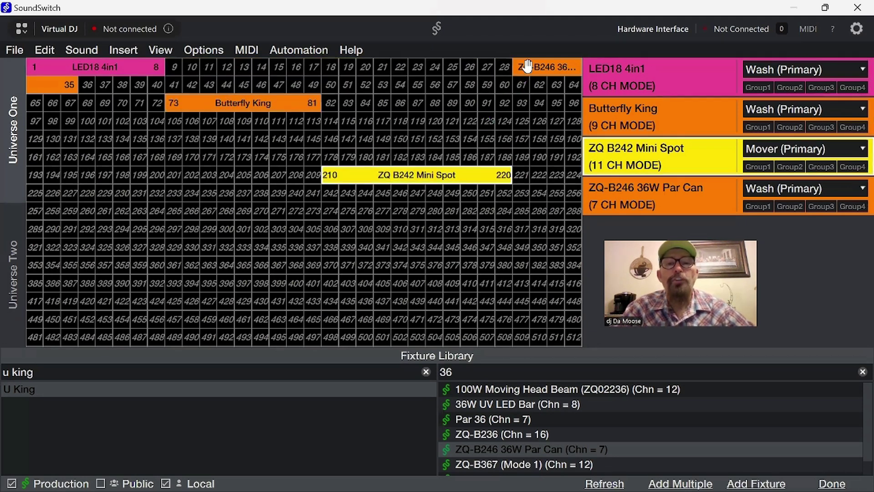
left_click_drag(526, 67, 355, 260)
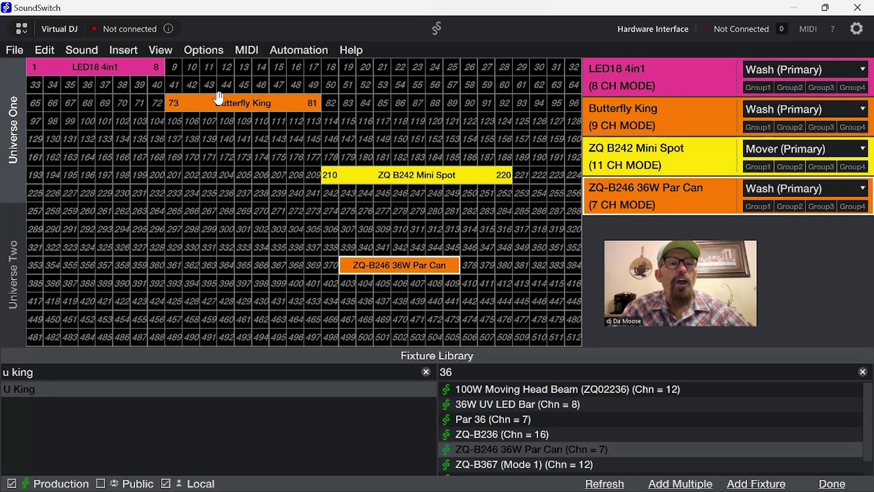
left_click_drag(207, 106, 402, 68)
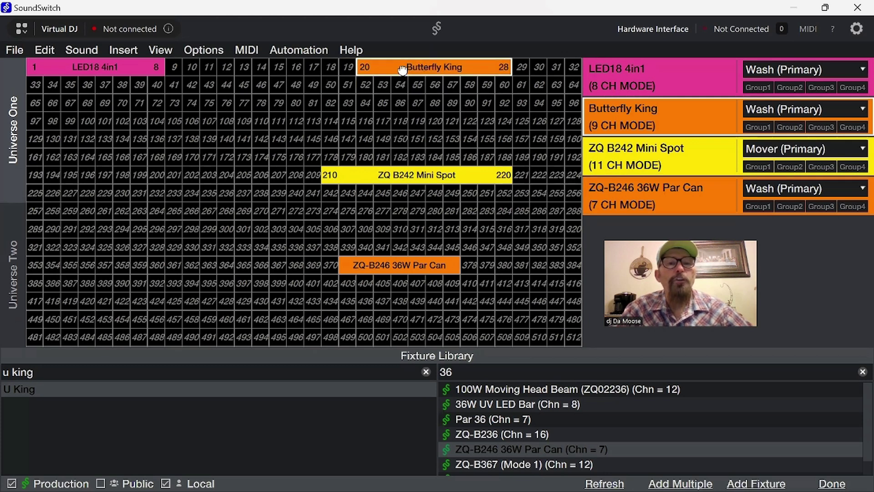
Repatch the ZQ B242 Mini Spot to channels 40–50 and the ZQ-B246 Par Can to 60–66.
left_click(121, 89)
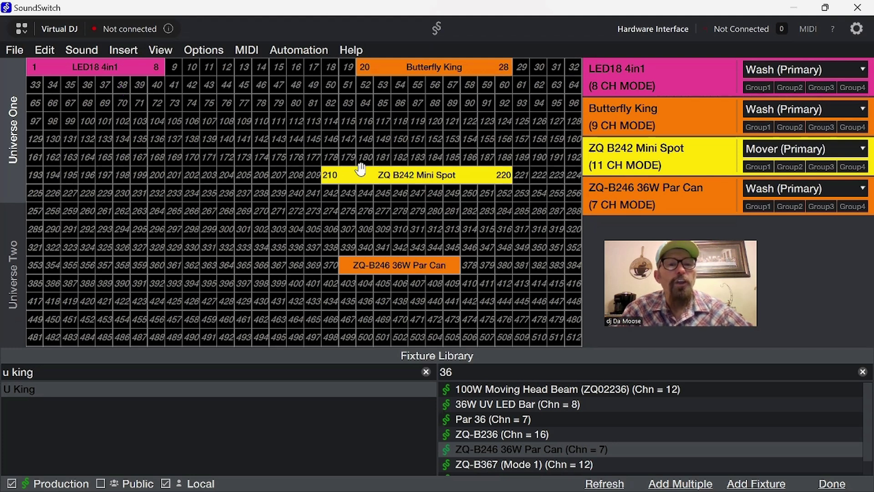
left_click_drag(363, 177, 189, 89)
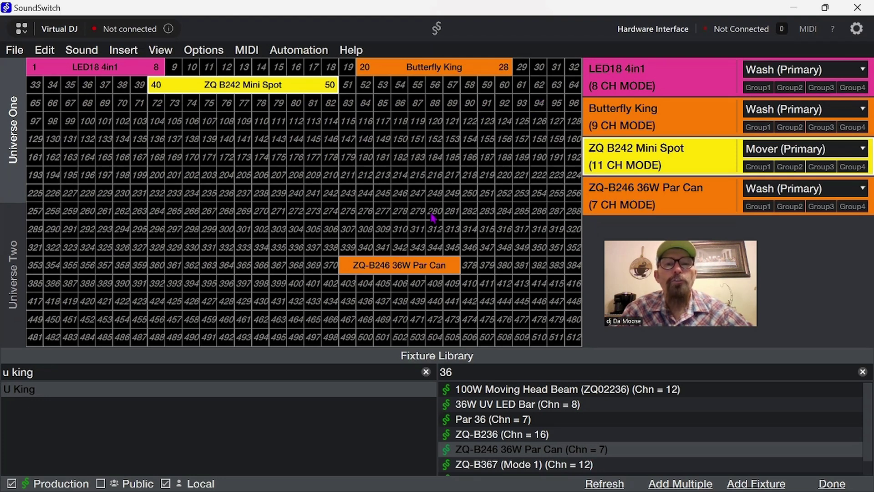
left_click_drag(410, 272, 569, 85)
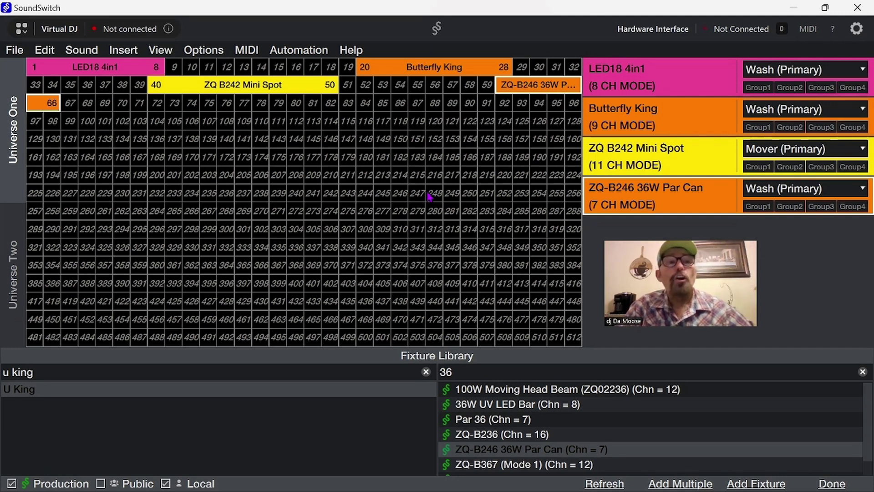
left_click(37, 69)
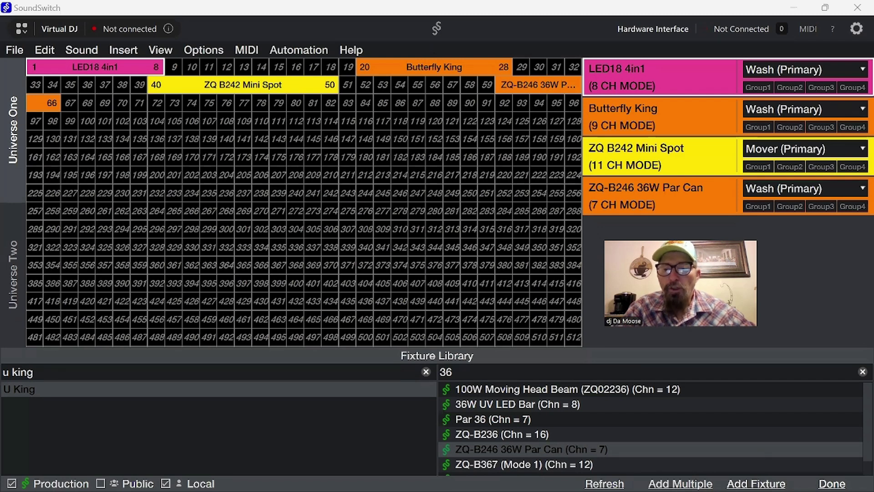
Close the DMX map, reopen it from the View menu, then close it again to the timeline.
left_click(832, 483)
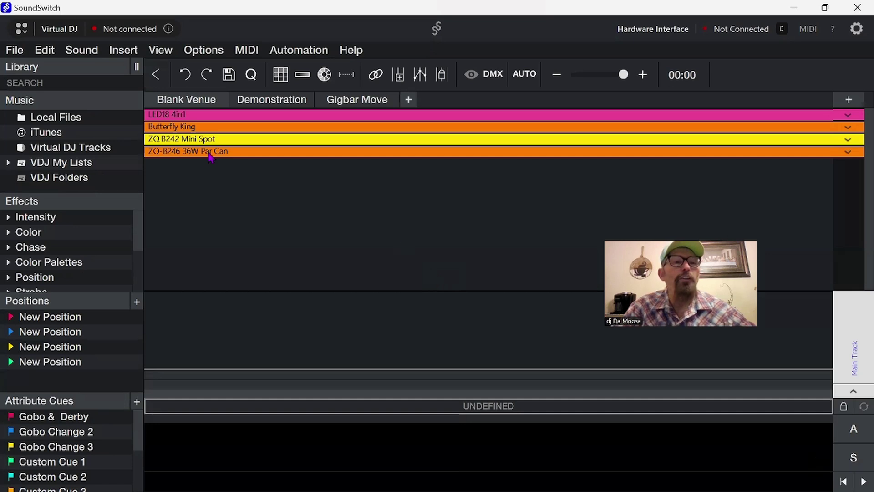
left_click(161, 54)
left_click(190, 143)
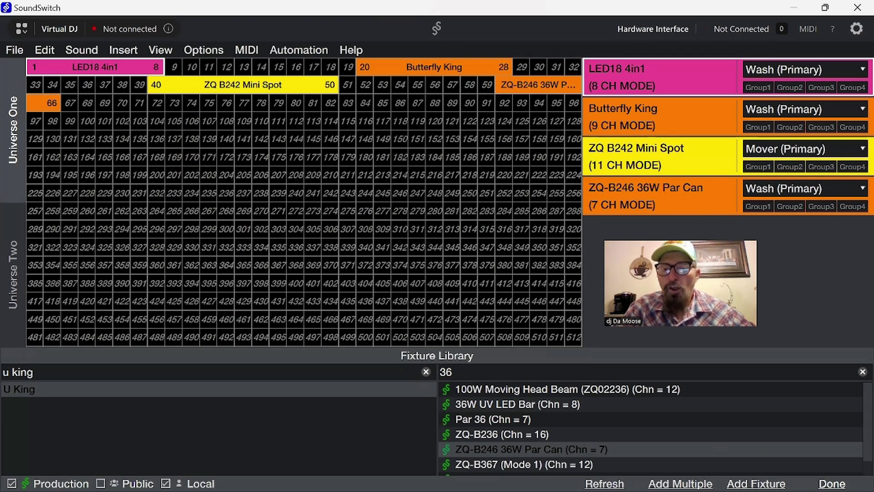
left_click(832, 484)
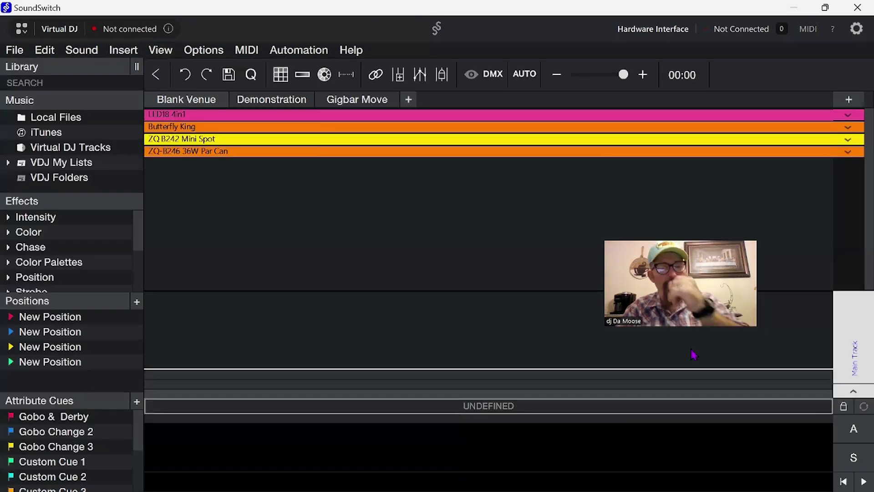